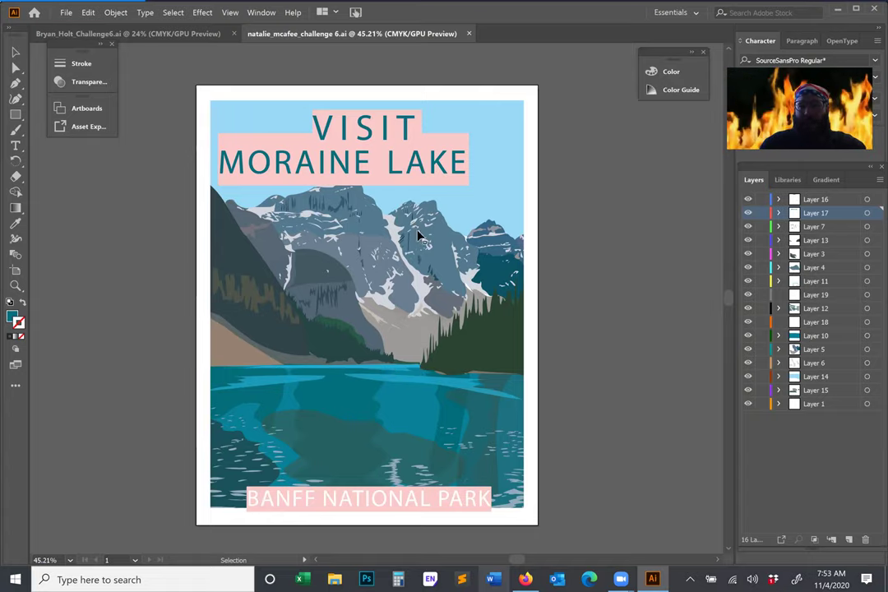
# Step: Close the Moraine Lake poster file and look over the battle axe illustration from head to handle
pyautogui.click(468, 33)
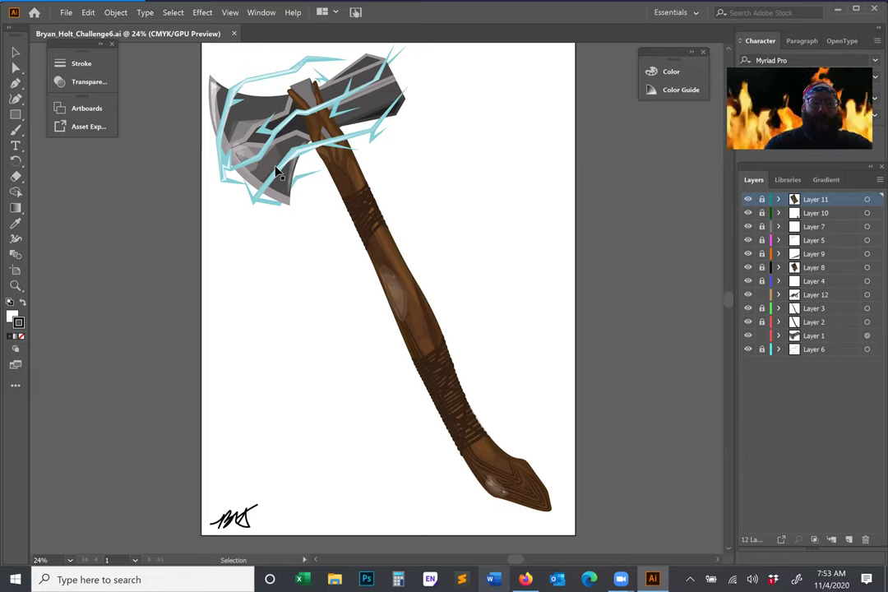
pyautogui.scroll(2, 243, 123)
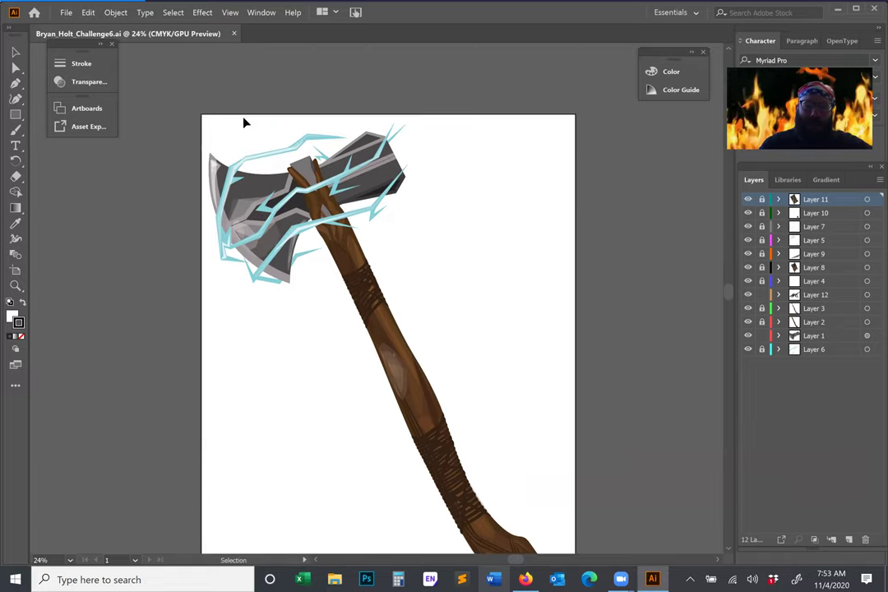
pyautogui.scroll(-2, 427, 294)
pyautogui.scroll(2, 428, 294)
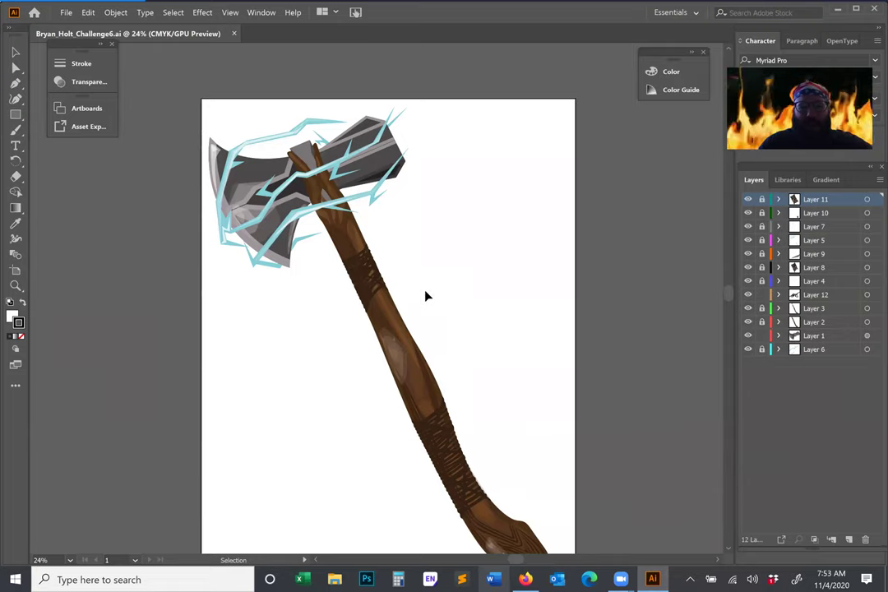
pyautogui.scroll(-2, 426, 295)
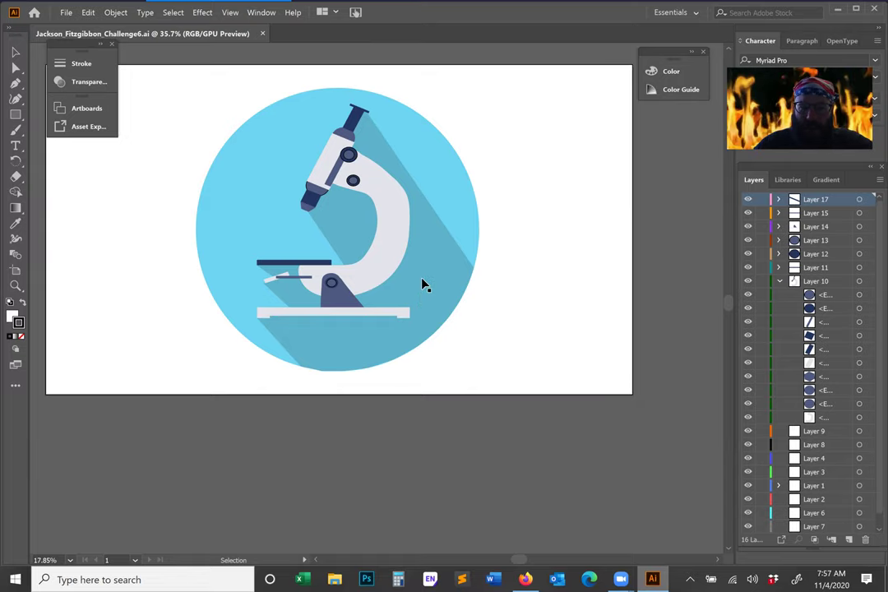
# Step: Compare the microscope illustration with the VectorStock reference icon in Firefox, and close the illustration's file back in Illustrator
pyautogui.scroll(-1, 433, 277)
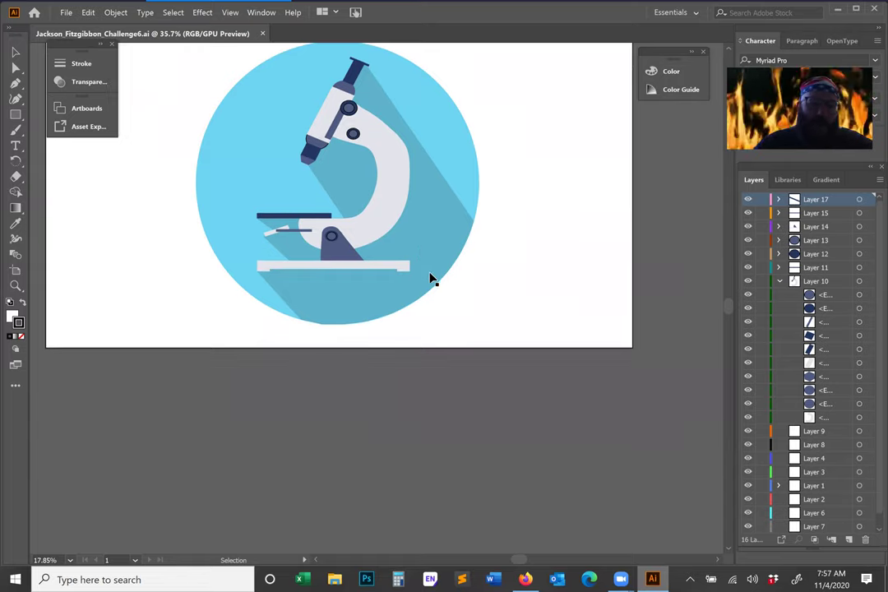
pyautogui.scroll(2, 517, 340)
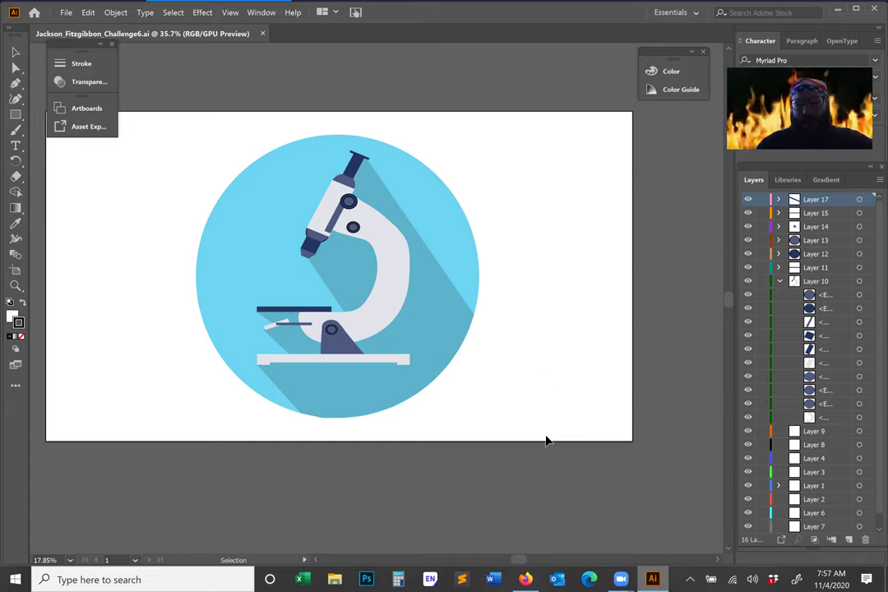
pyautogui.click(526, 579)
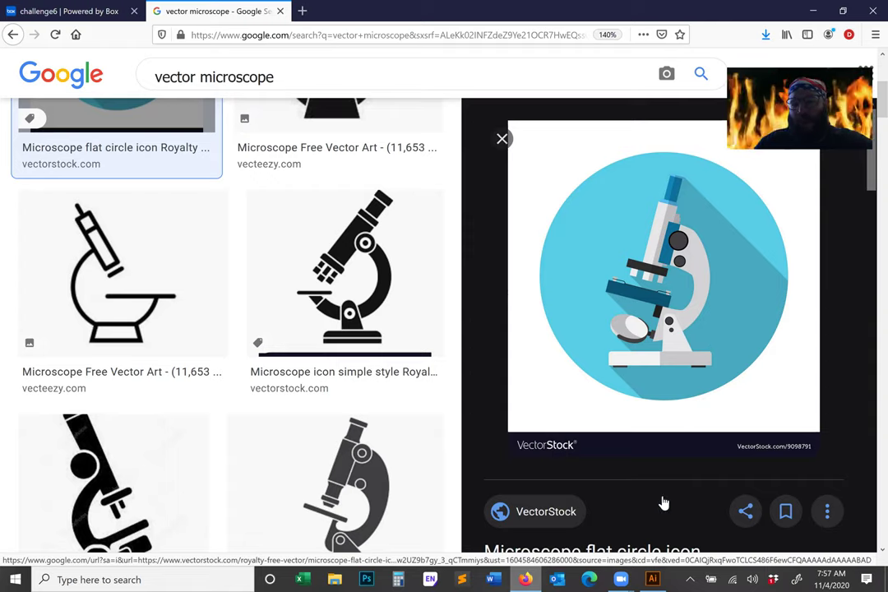
pyautogui.hotkey('alt', 'Tab')
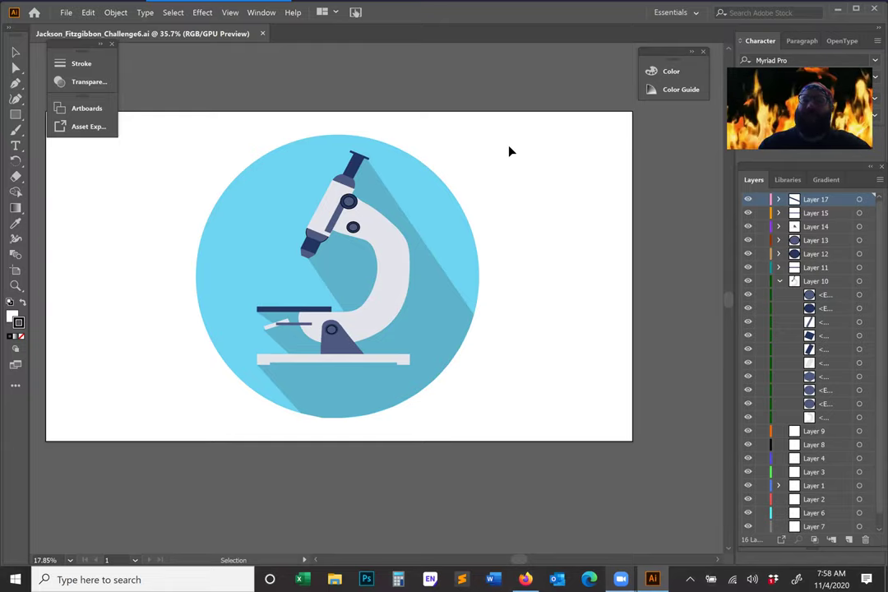
pyautogui.hotkey('ctrl', 'w')
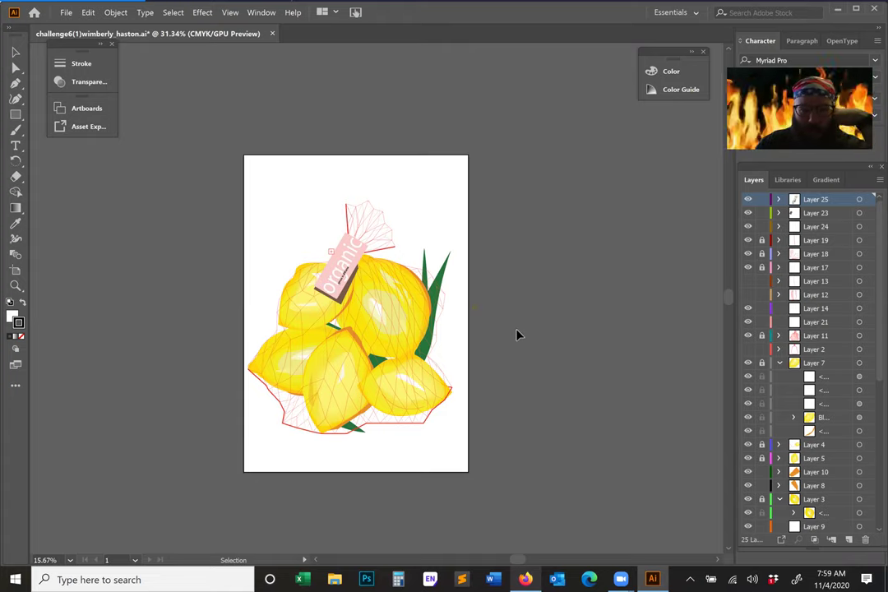
# Step: Look over the bagged lemons artwork and close the antelope illustration
pyautogui.scroll(1, 514, 335)
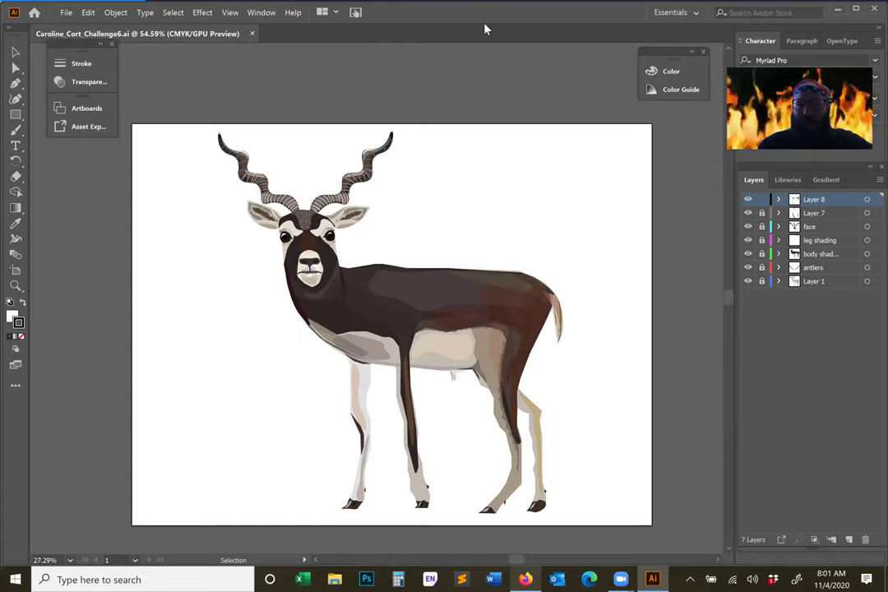
pyautogui.hotkey('ctrl', 'w')
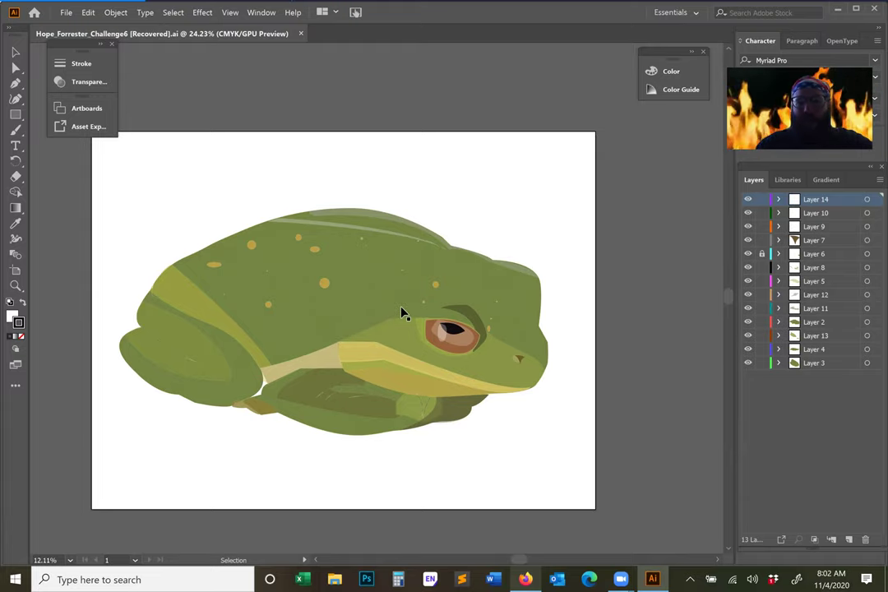
# Step: Examine the green frog illustration's shapes and shading across the whole artboard
pyautogui.scroll(1, 423, 285)
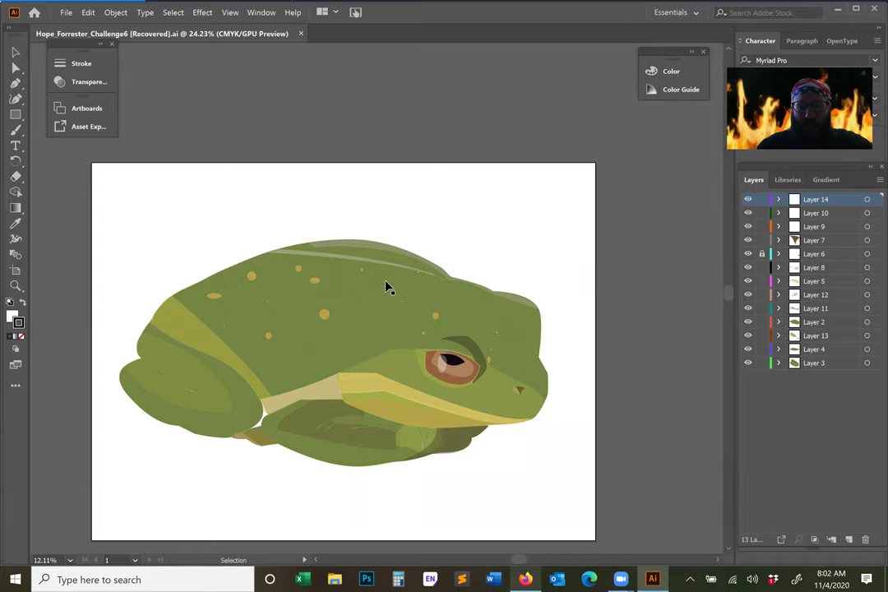
pyautogui.scroll(-3, 532, 357)
pyautogui.scroll(-1, 532, 355)
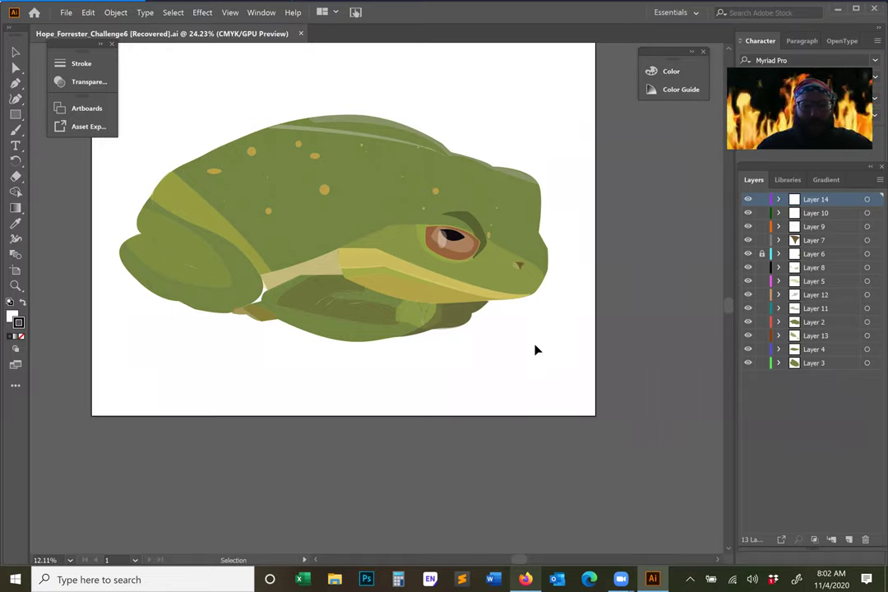
pyautogui.scroll(4, 542, 357)
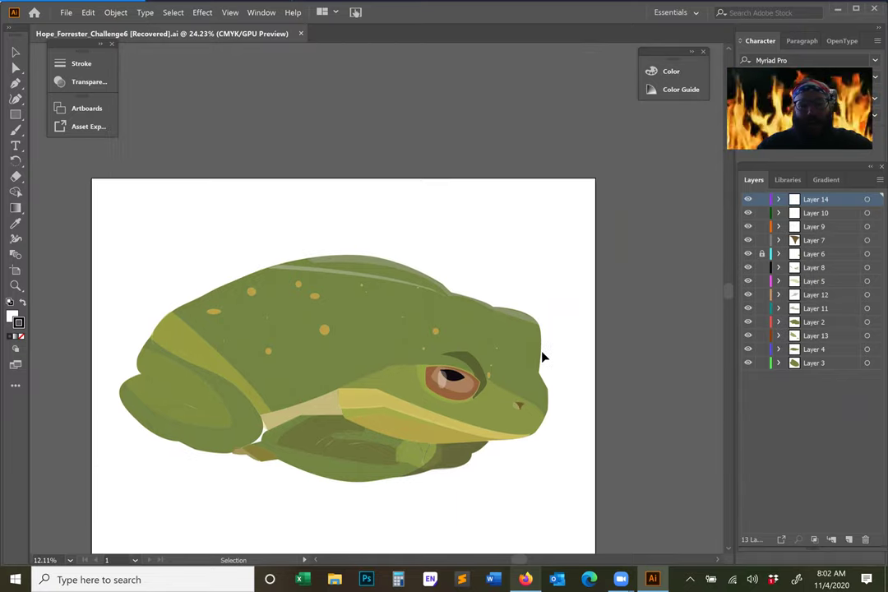
pyautogui.scroll(-3, 538, 356)
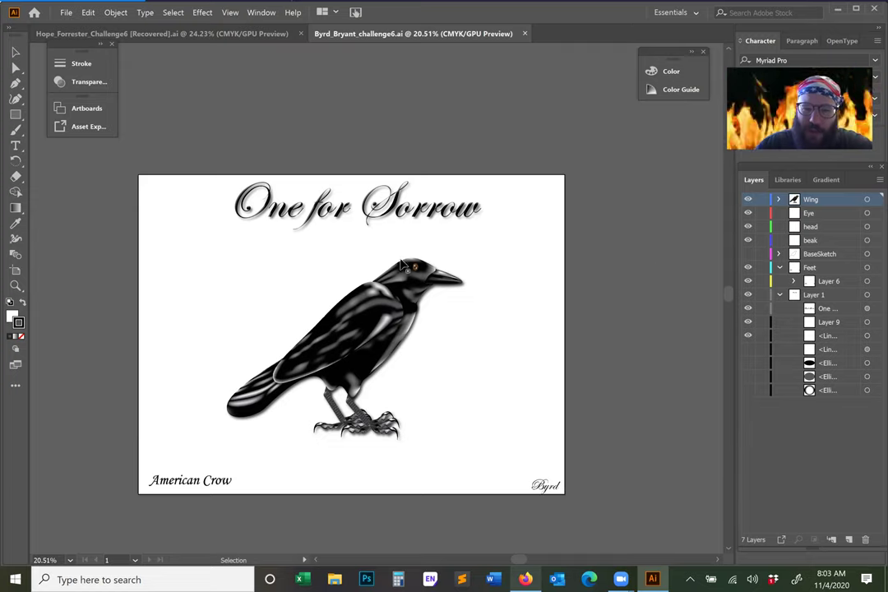
# Step: Inspect how the crow is built by selecting its artwork, toggling the Wing layer's visibility and selecting the background image, and clear the selection
pyautogui.click(374, 306)
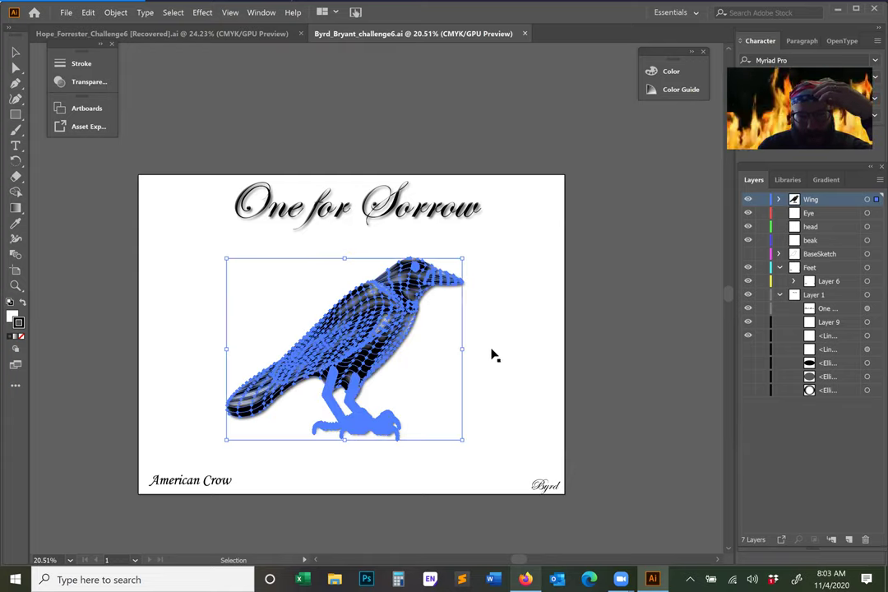
pyautogui.click(449, 347)
pyautogui.click(406, 319)
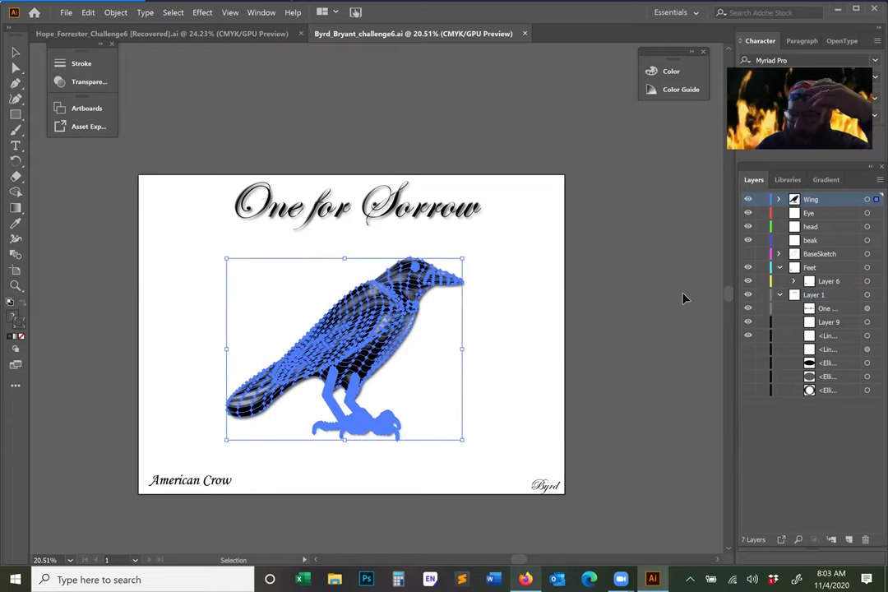
pyautogui.click(775, 200)
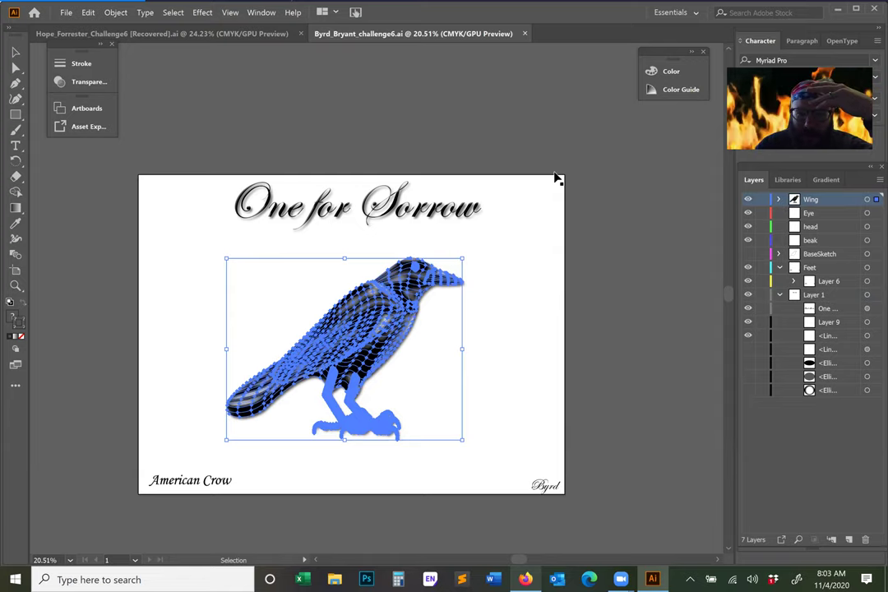
pyautogui.click(748, 199)
pyautogui.click(747, 199)
pyautogui.click(522, 304)
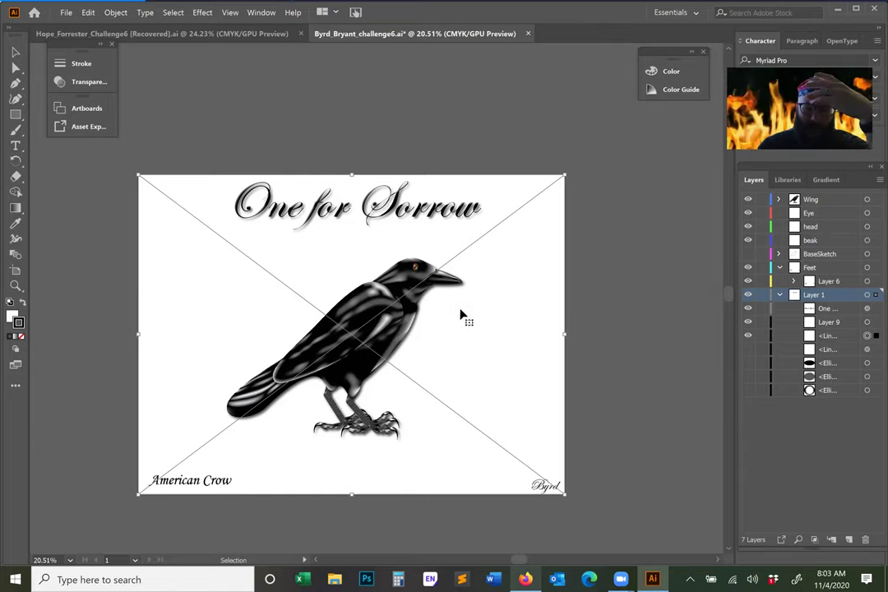
pyautogui.click(513, 120)
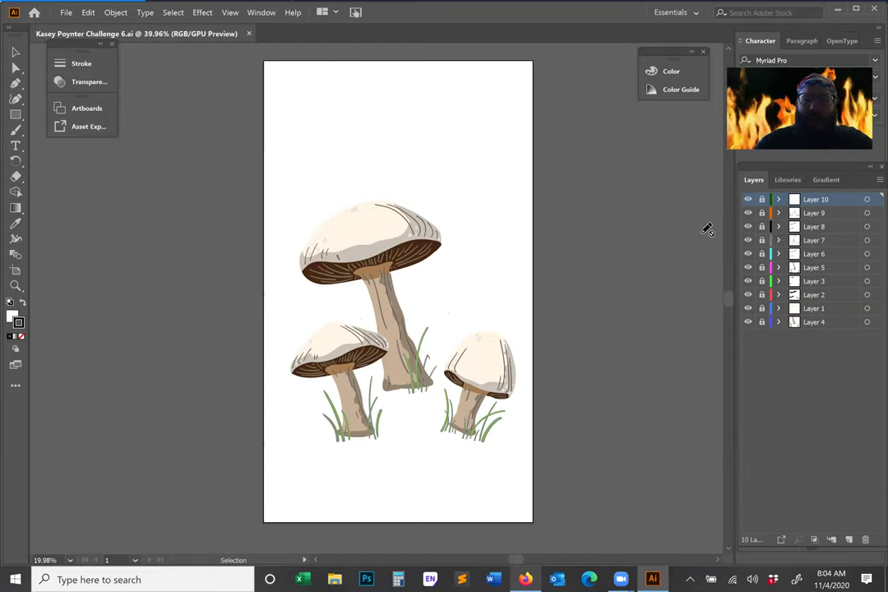
# Step: Activate the Selection tool in the mushroom illustration and look over the drawing
pyautogui.click(15, 53)
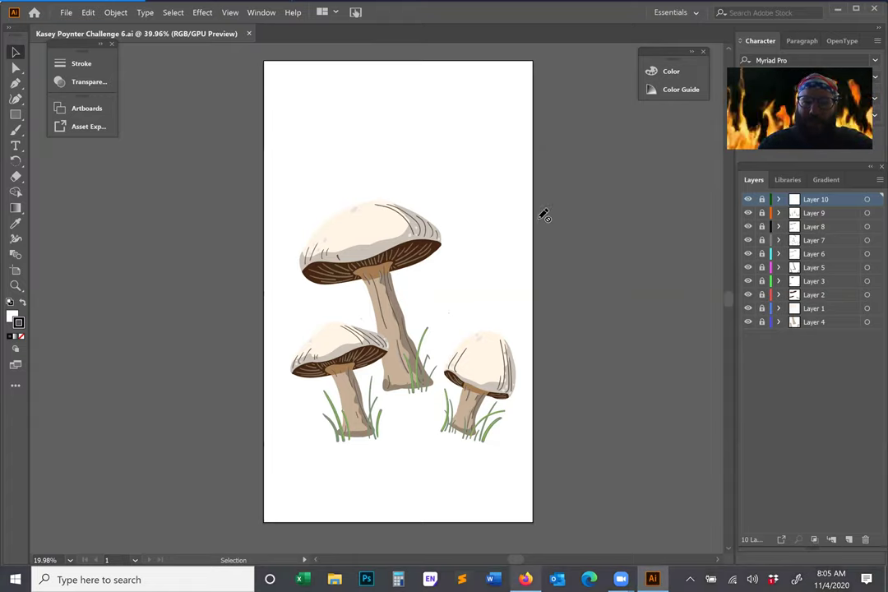
pyautogui.scroll(1, 475, 189)
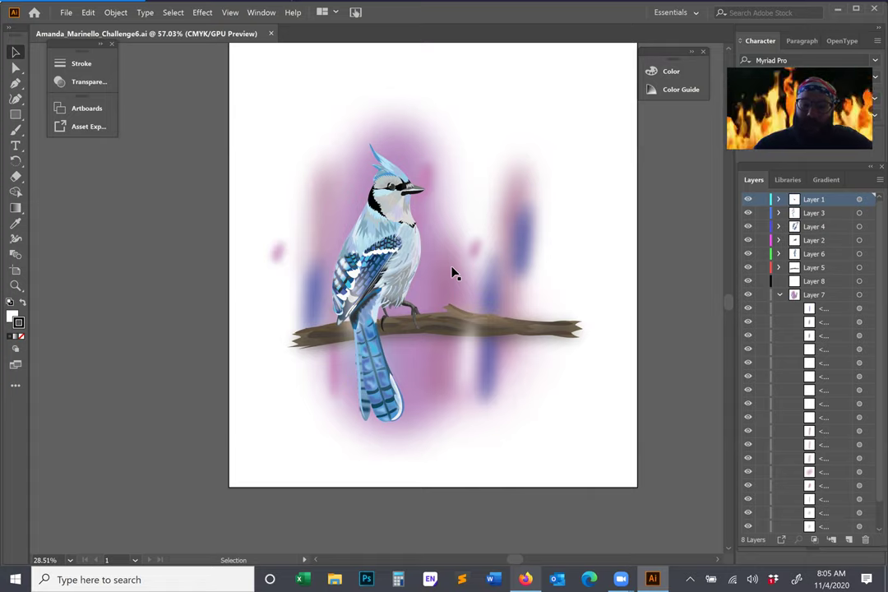
# Step: Inspect the pale blurred shape over the blue jay's branch, deselect it and look over the whole illustration
pyautogui.click(470, 332)
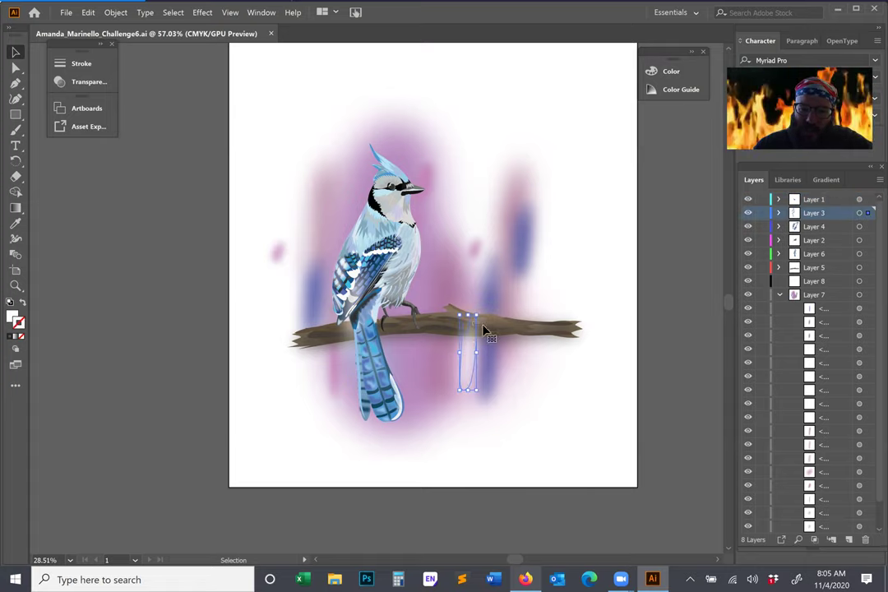
pyautogui.click(556, 436)
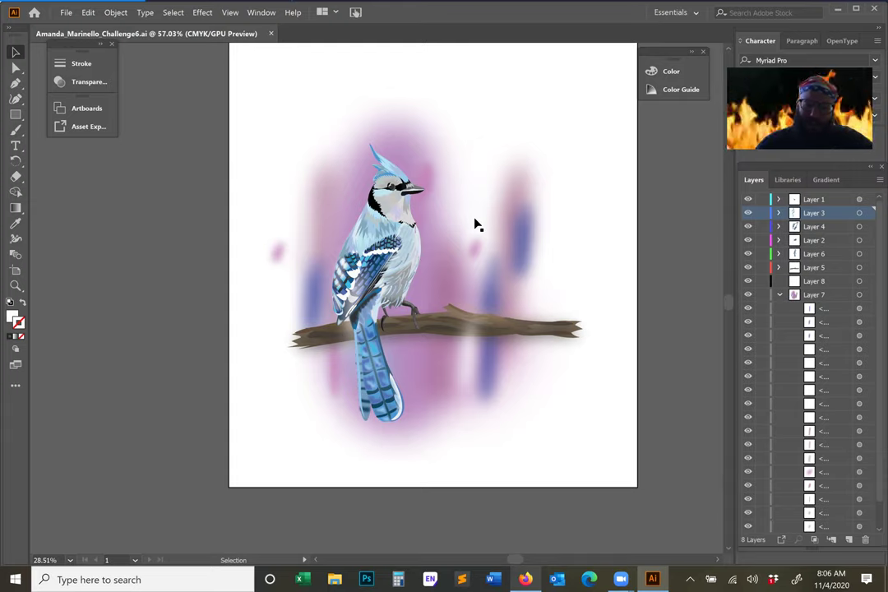
pyautogui.scroll(-2, 476, 223)
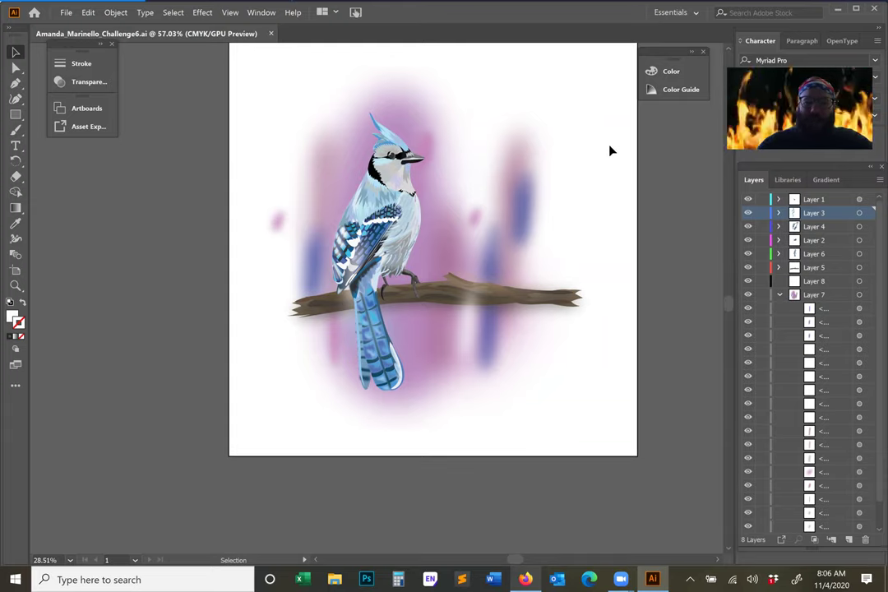
pyautogui.scroll(8, 606, 224)
pyautogui.scroll(-6, 598, 198)
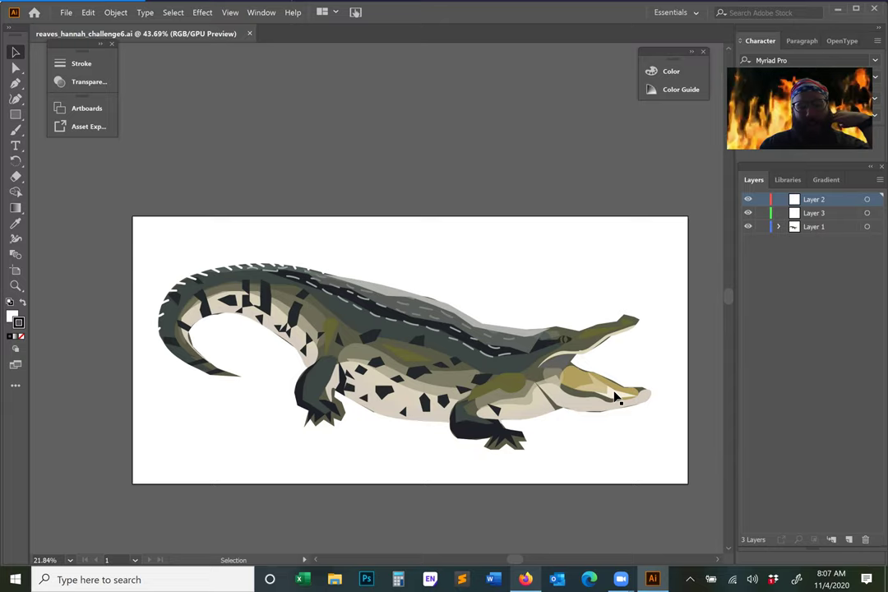
# Step: Look over the crocodile illustration, including its open jaws and back
pyautogui.scroll(-1, 615, 397)
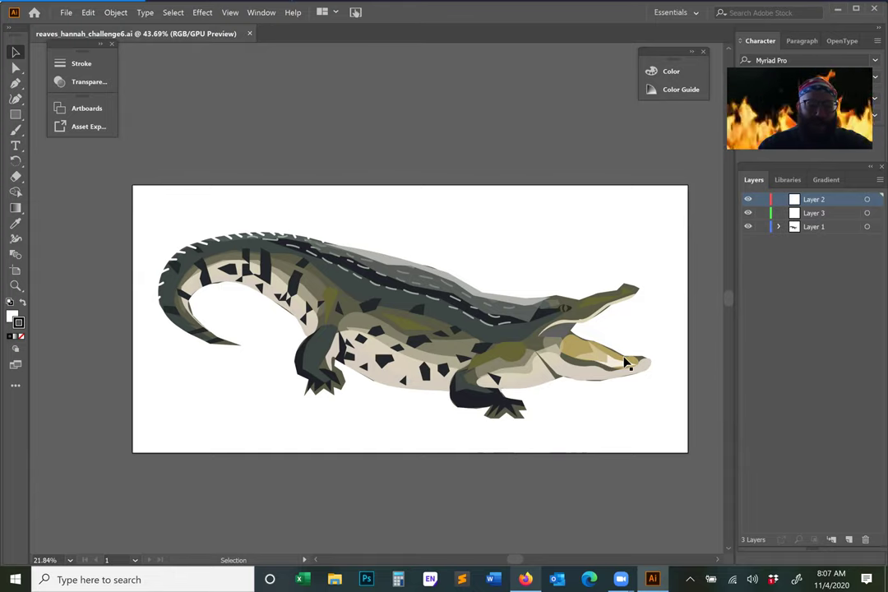
pyautogui.scroll(-1, 641, 360)
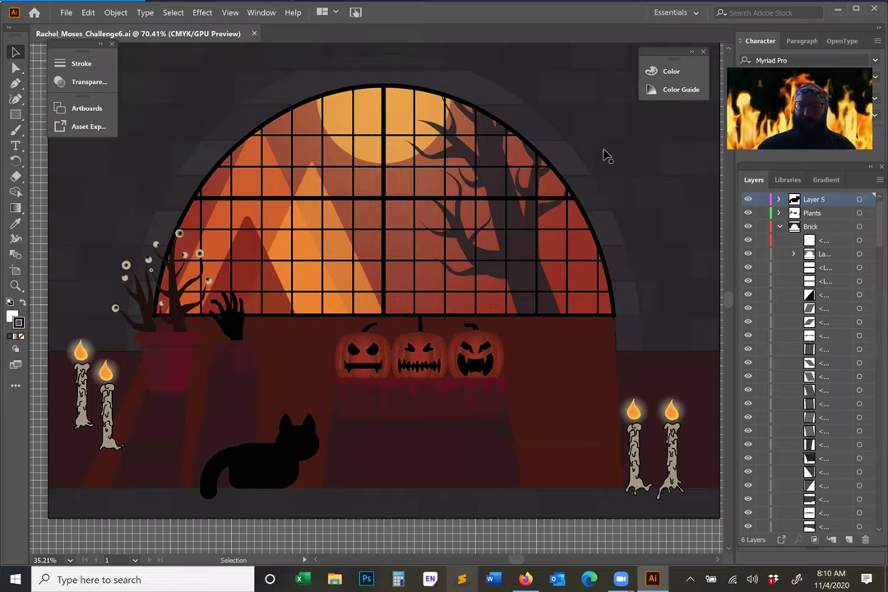
# Step: Examine the Halloween window scene with its pumpkins, candles and black cat
pyautogui.scroll(1, 622, 187)
pyautogui.scroll(1, 643, 220)
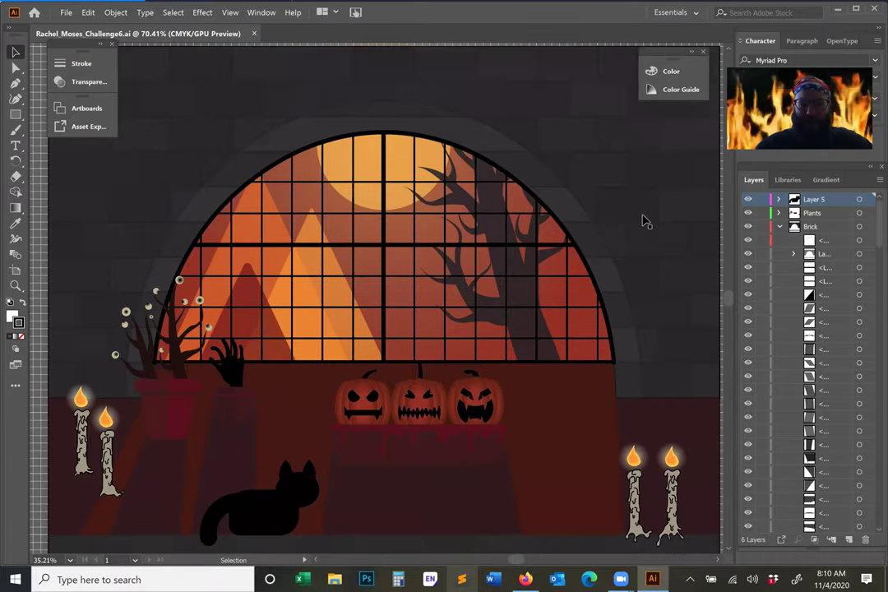
pyautogui.scroll(-1, 644, 216)
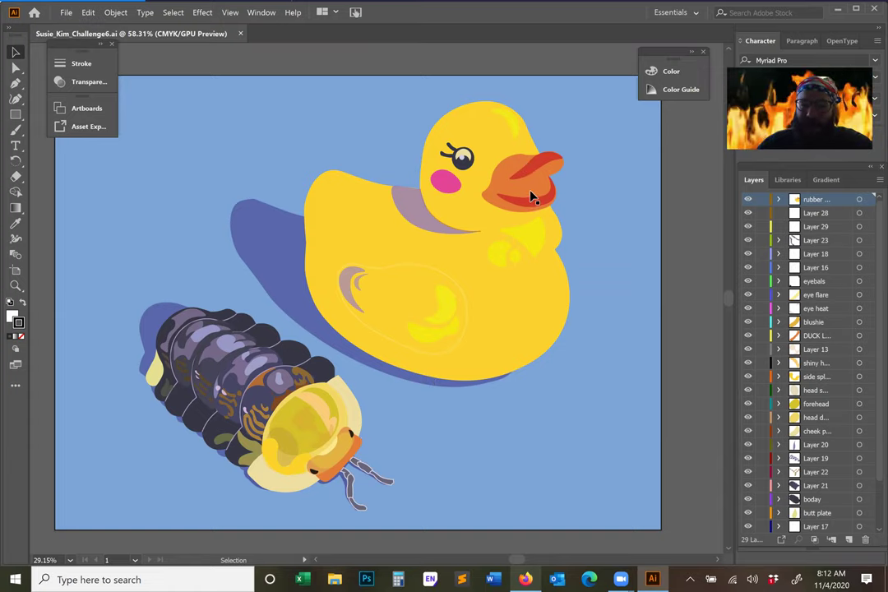
# Step: Look over the rubber duck artwork and the potted Venus flytrap illustration
pyautogui.scroll(-1, 502, 204)
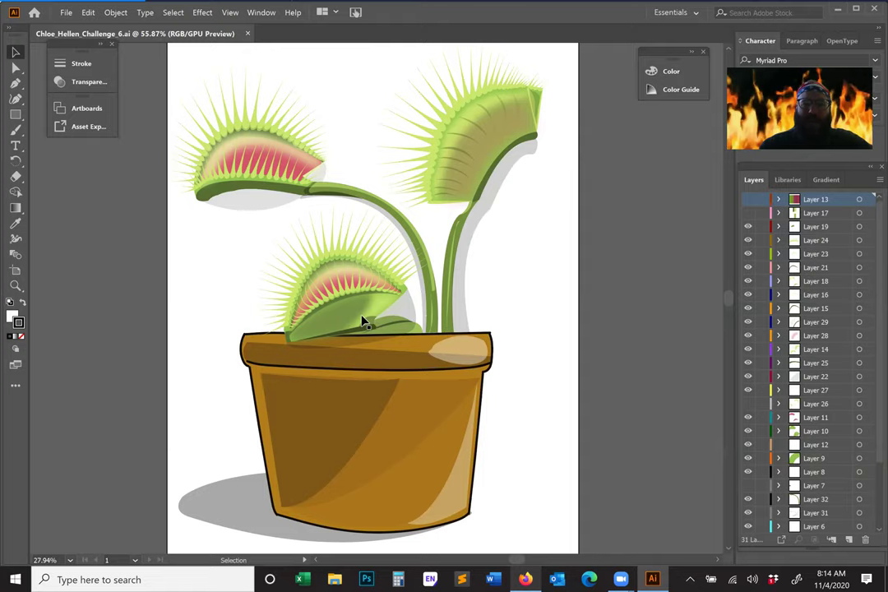
pyautogui.scroll(3, 378, 247)
pyautogui.scroll(-3, 383, 214)
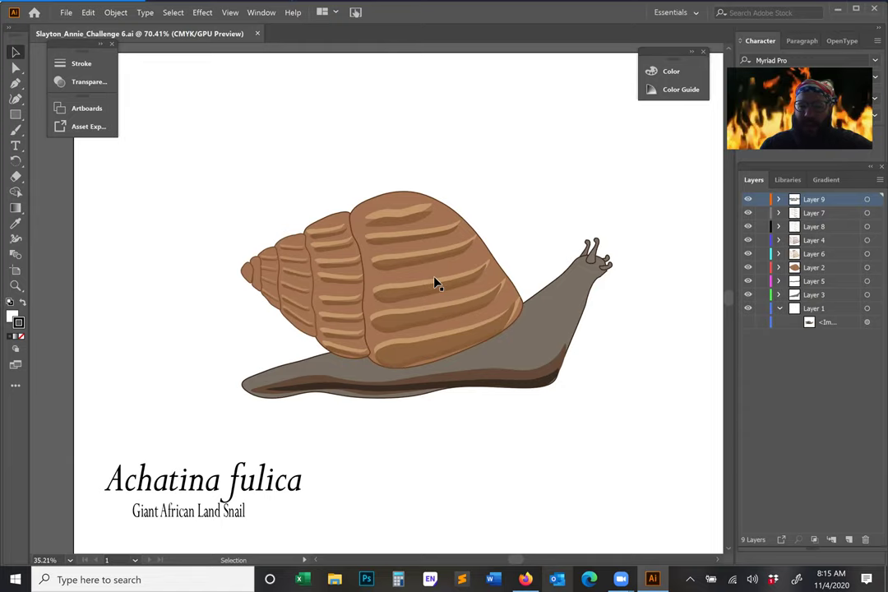
# Step: Examine the Giant African Land Snail illustration and its caption
pyautogui.scroll(-2, 445, 212)
pyautogui.scroll(3, 448, 222)
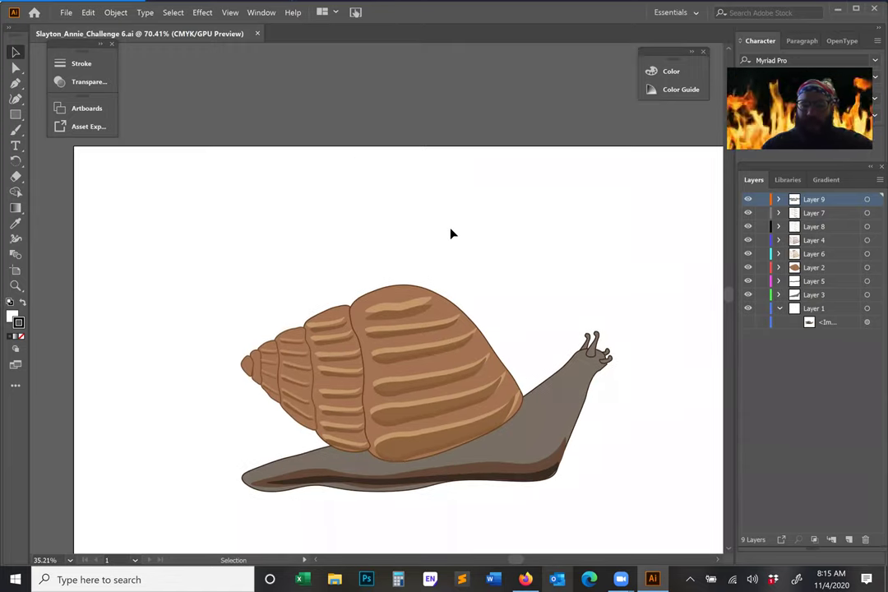